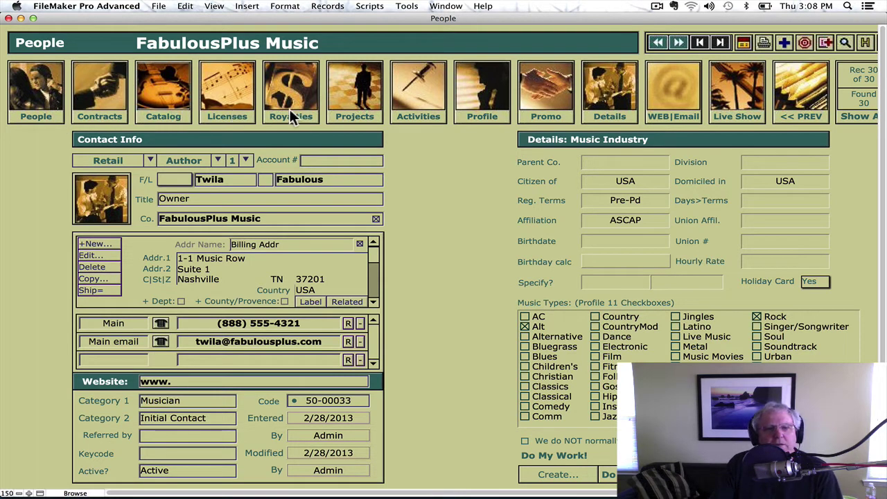
Open the contact's contracts and add an Author contract with the Writer role
left_click(110, 110)
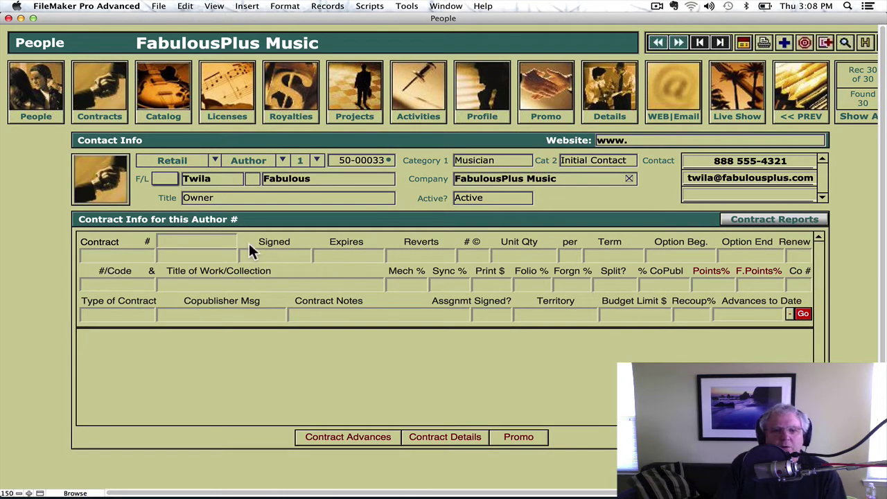
left_click(125, 256)
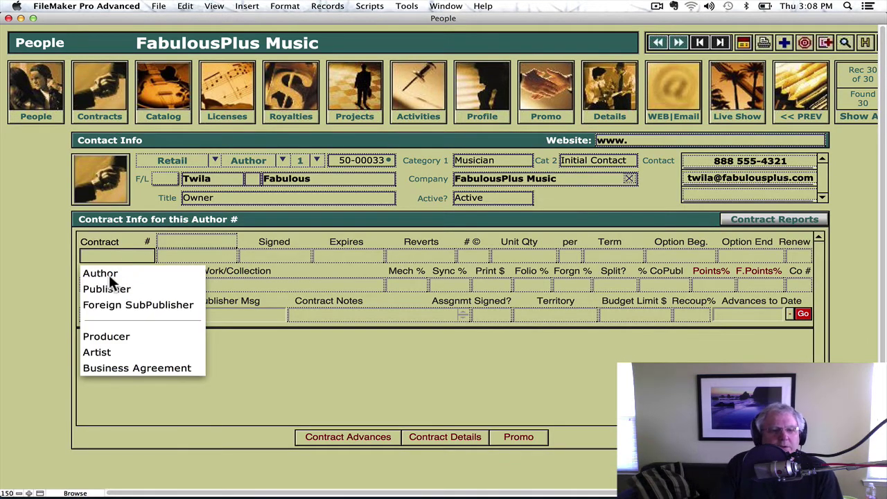
left_click(110, 275)
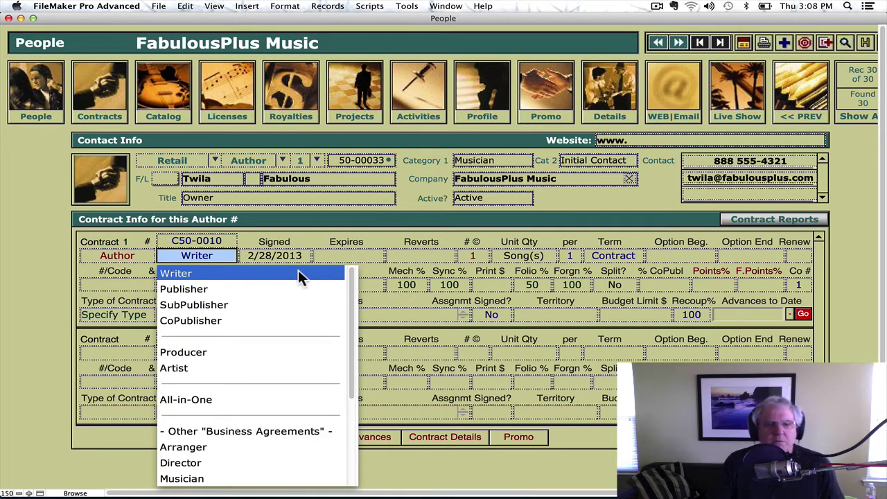
key("Tab")
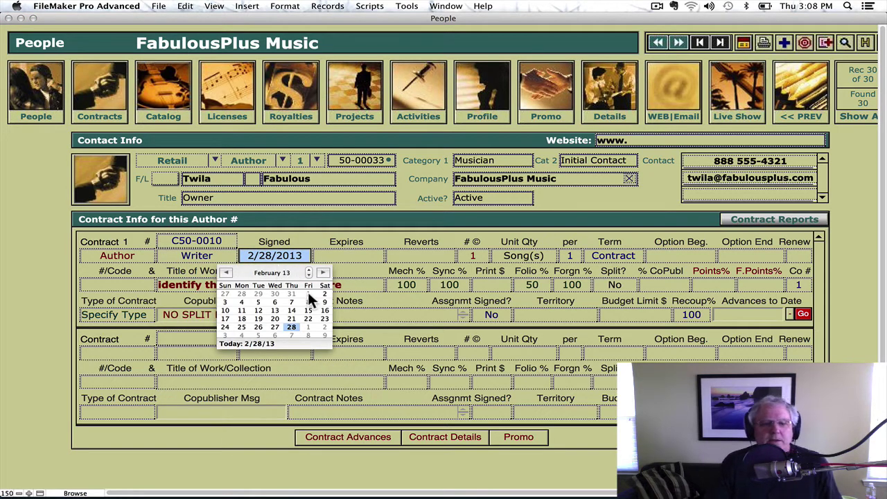
Set the contract's expiry date to 2/28/2014, keeping the default signing date
key("Tab")
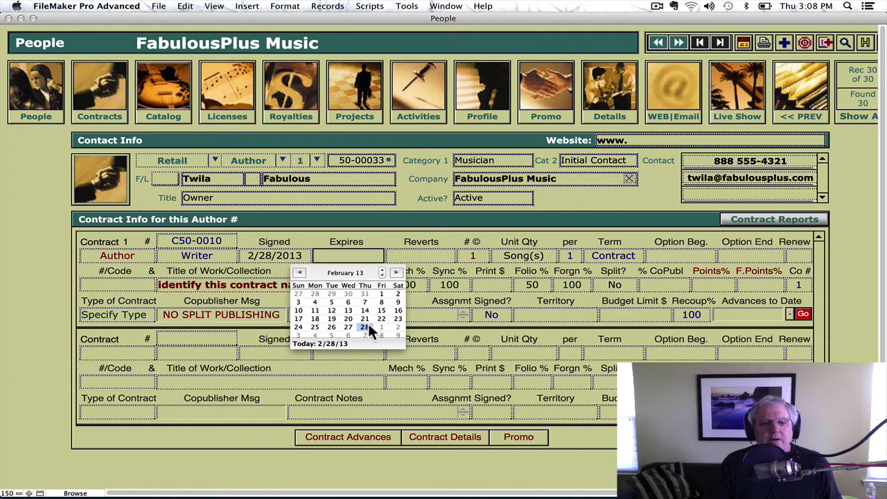
left_click(365, 328)
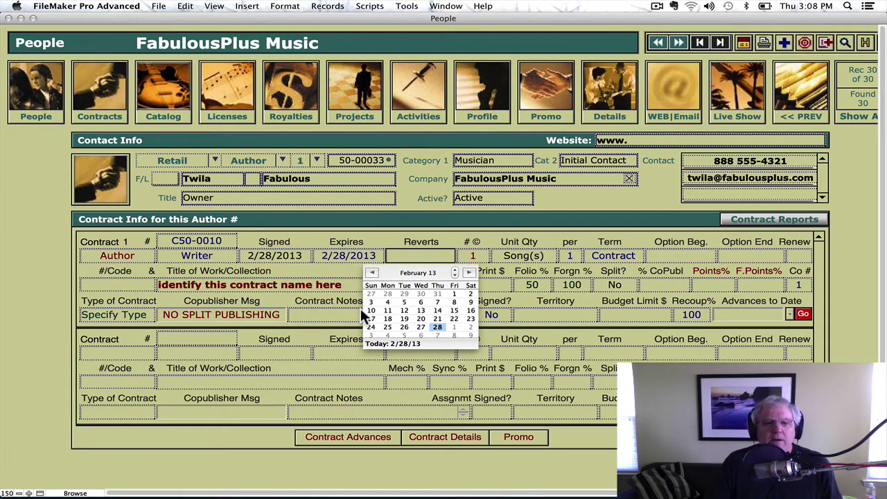
left_click(375, 257)
left_click(375, 257)
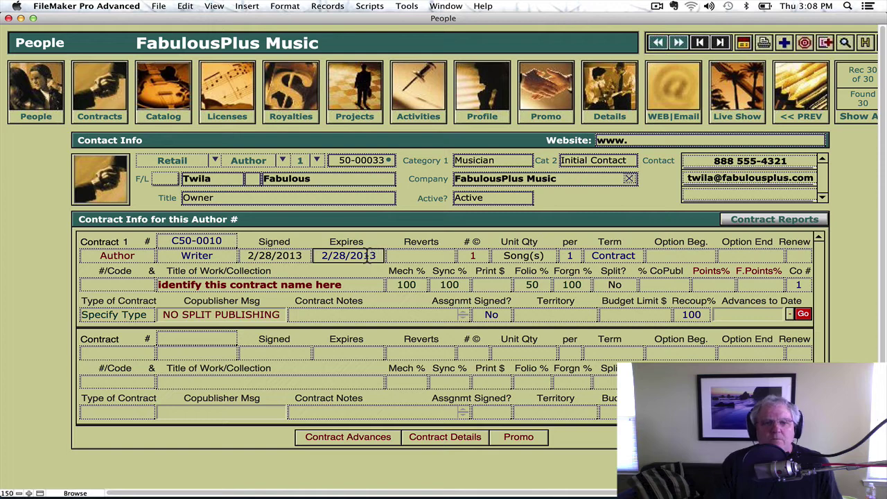
key("BackSpace")
type("4")
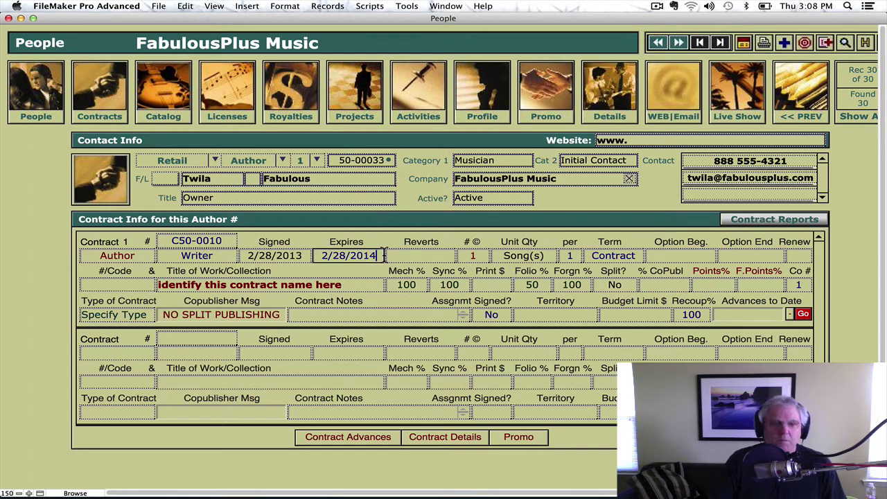
Set the contract's reversion date to 2/28/2014 and its number of copyrights to 10
left_click(415, 258)
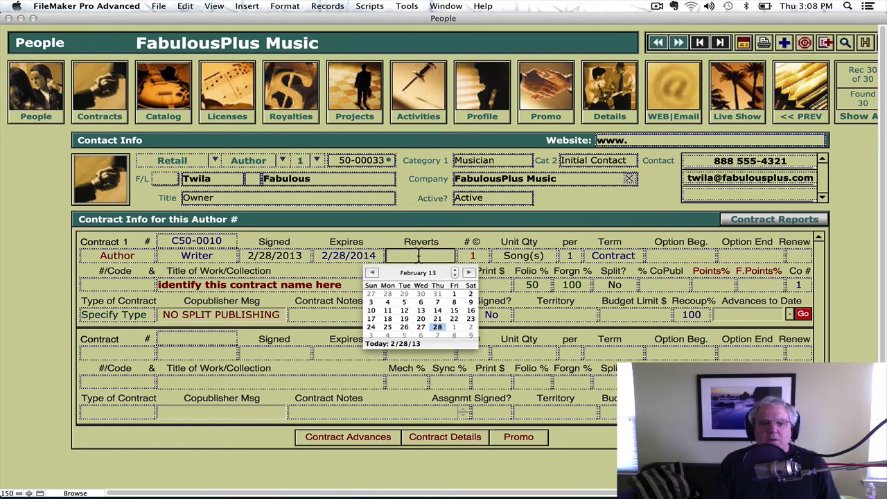
type("2/28/2014")
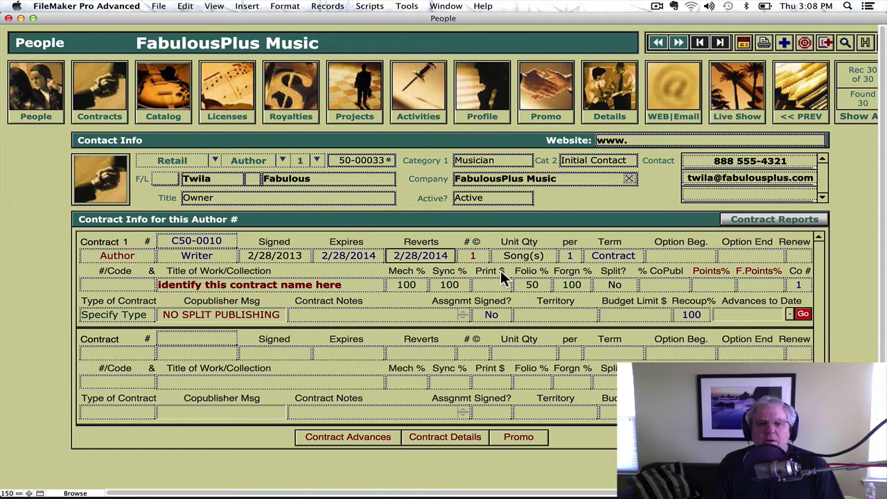
left_click(474, 261)
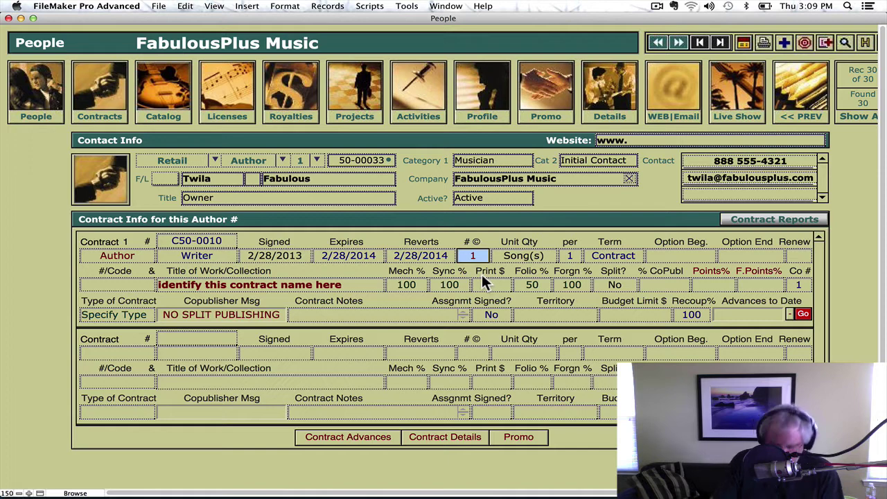
type("10")
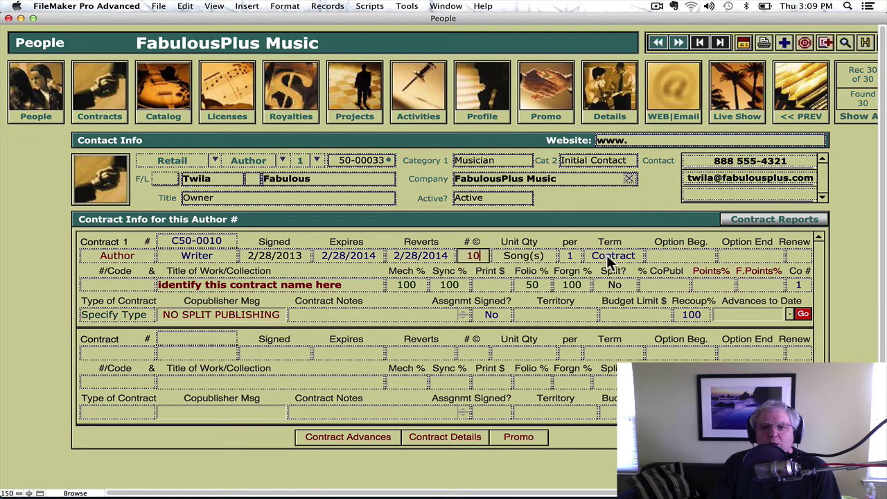
Set the option period from 2/28/2014 to 2/28/2015 and set renewal to Yes
left_click(662, 258)
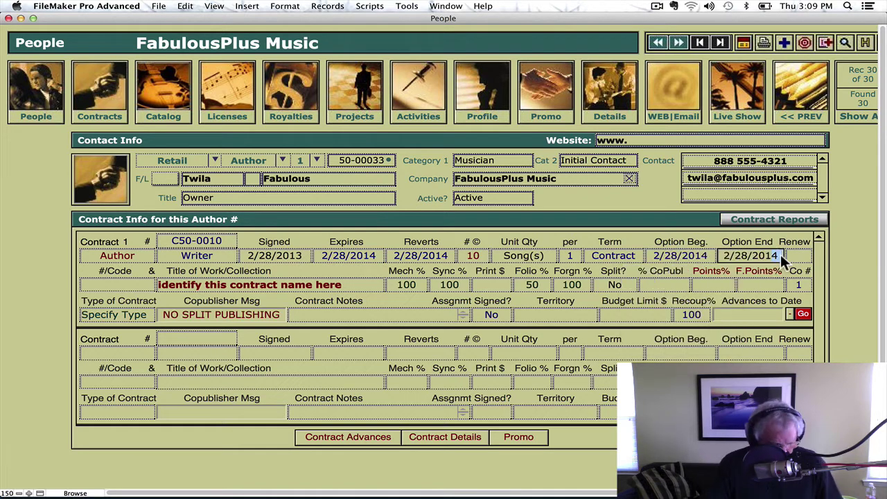
key("BackSpace")
type("5")
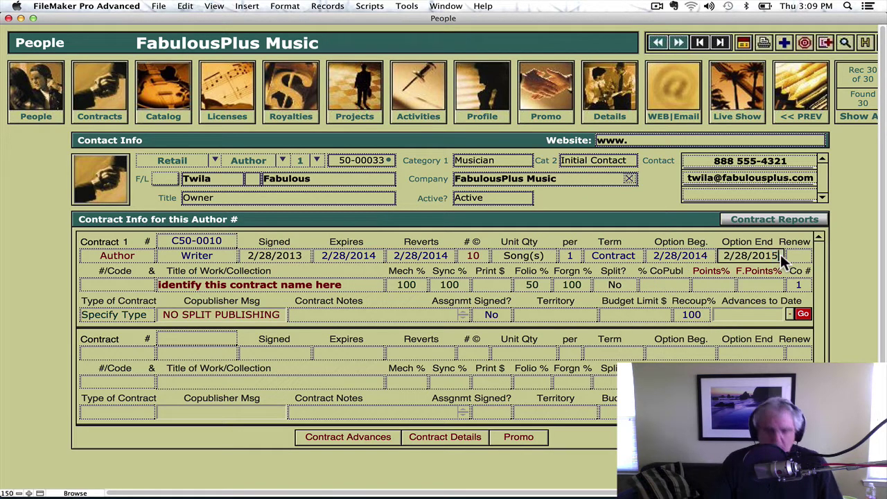
left_click(793, 257)
left_click(797, 275)
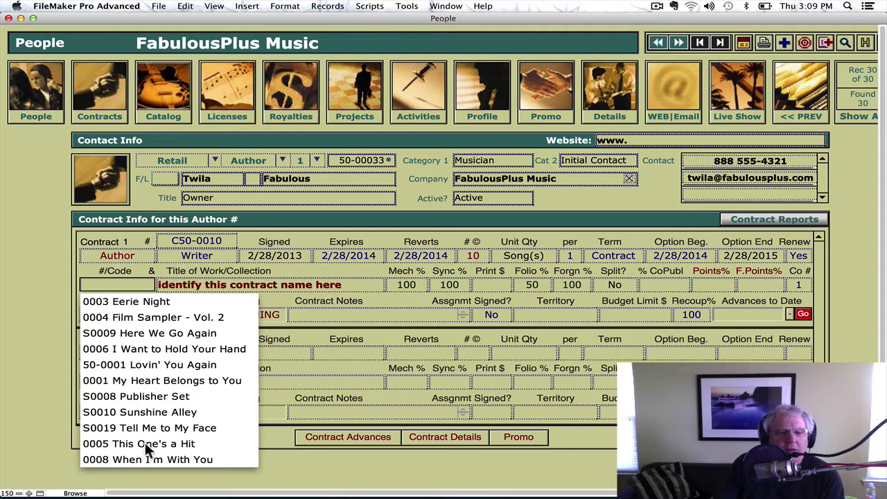
Replace the placeholder contract title with the author's last and first name followed by "Staff Deal_CoPub", joined with underscores
left_click(48, 396)
left_click(171, 289)
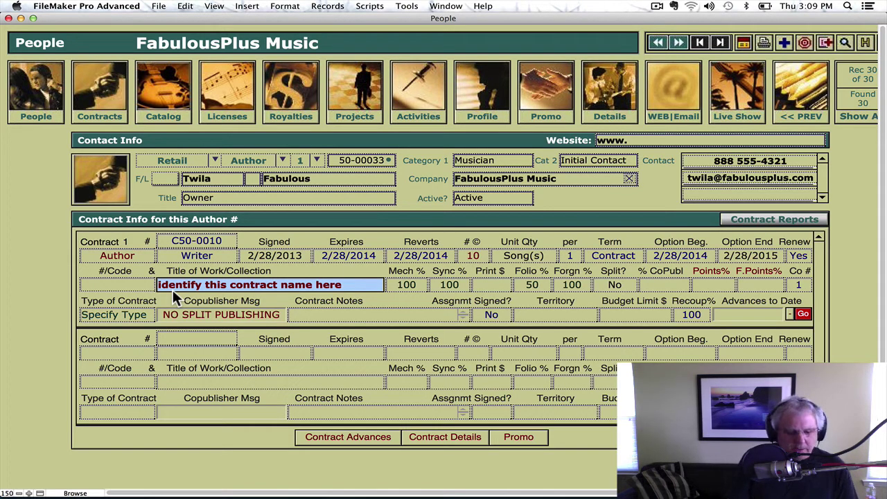
key("BackSpace")
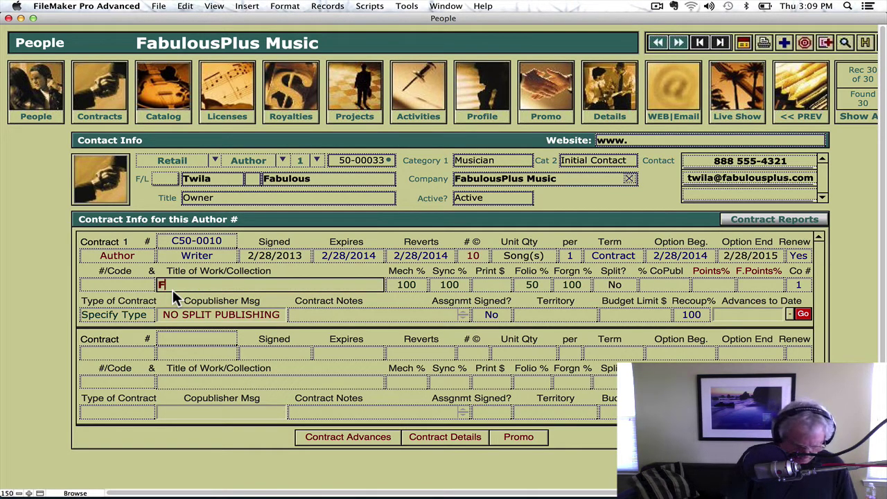
type("Fabulous_")
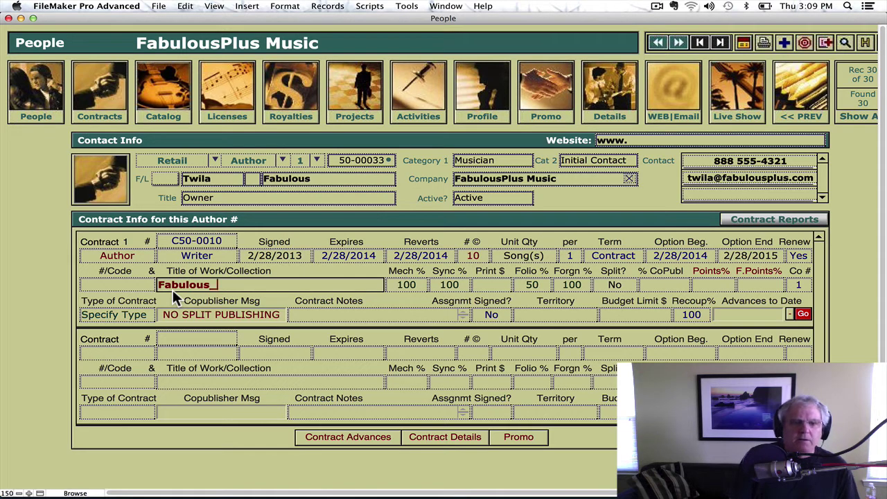
type("Twila_")
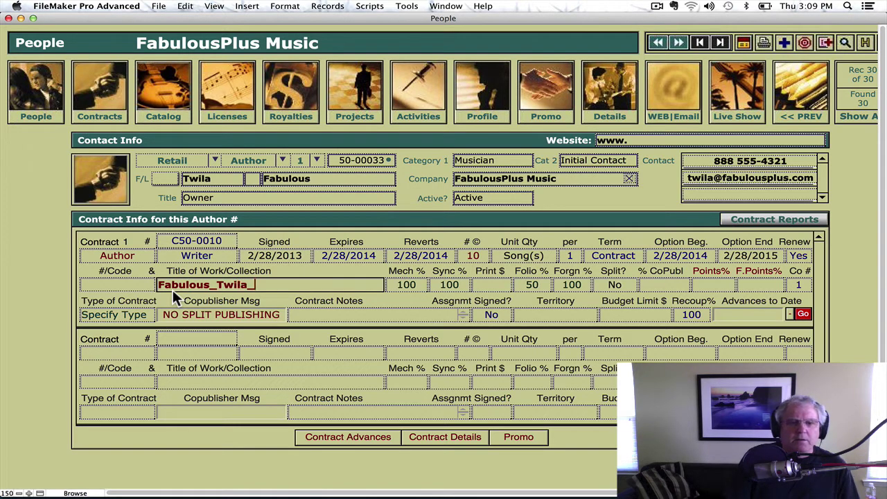
type("Staff ")
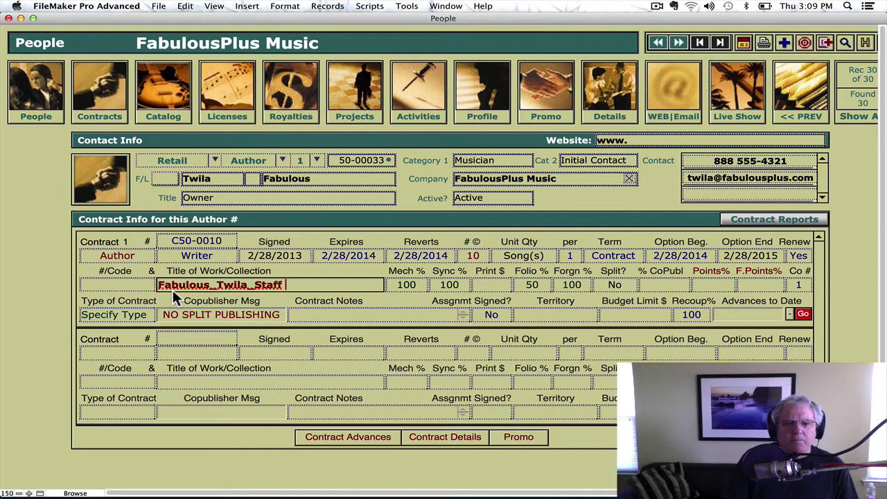
type("Deal_CoPub")
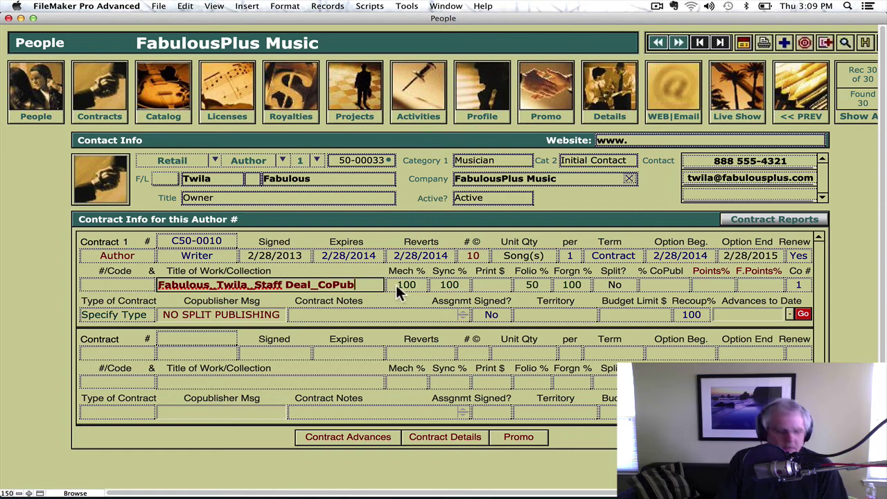
key("Tab")
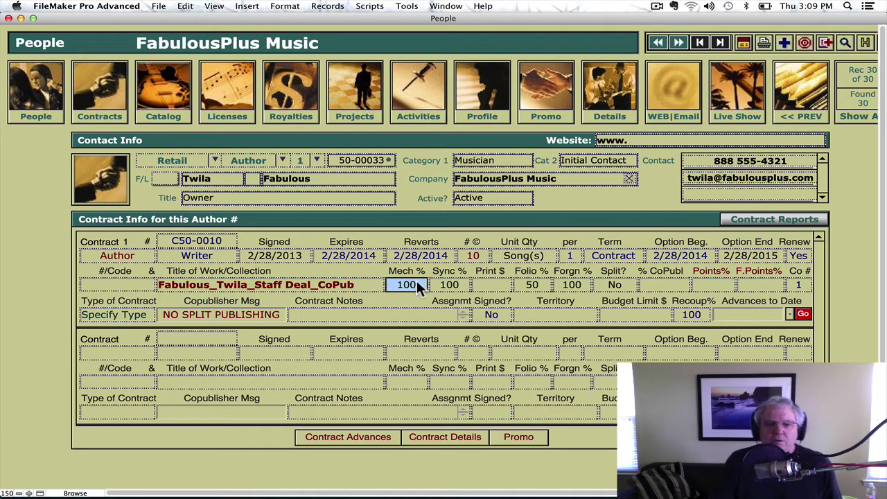
Set the contract's print royalty to .25 dollars, keeping the default mechanical and sync percentages
key("Tab")
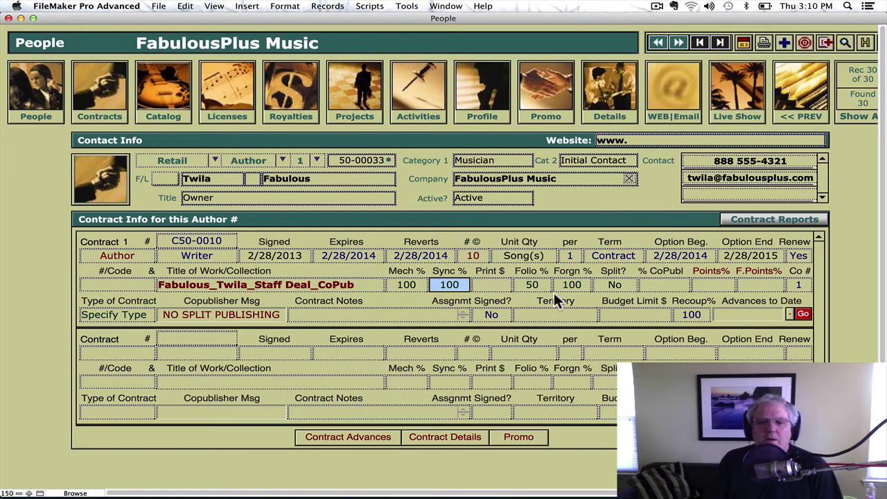
left_click(500, 284)
type(".")
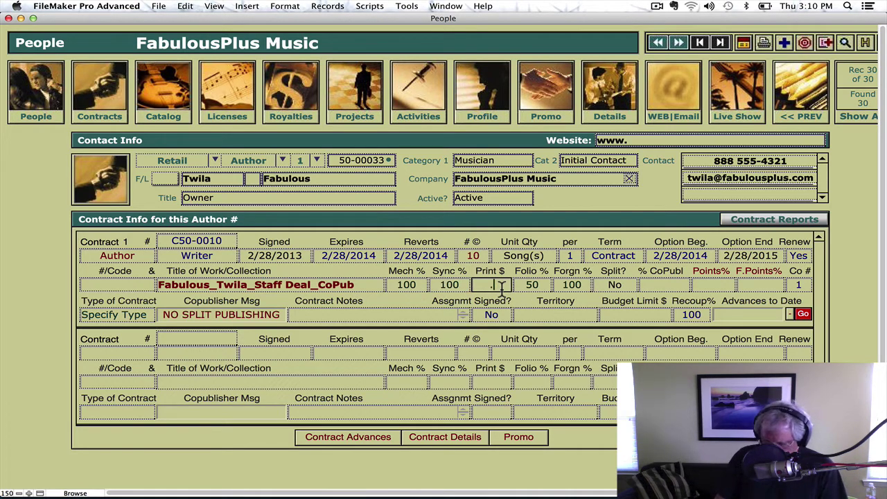
type("25")
left_click(502, 291)
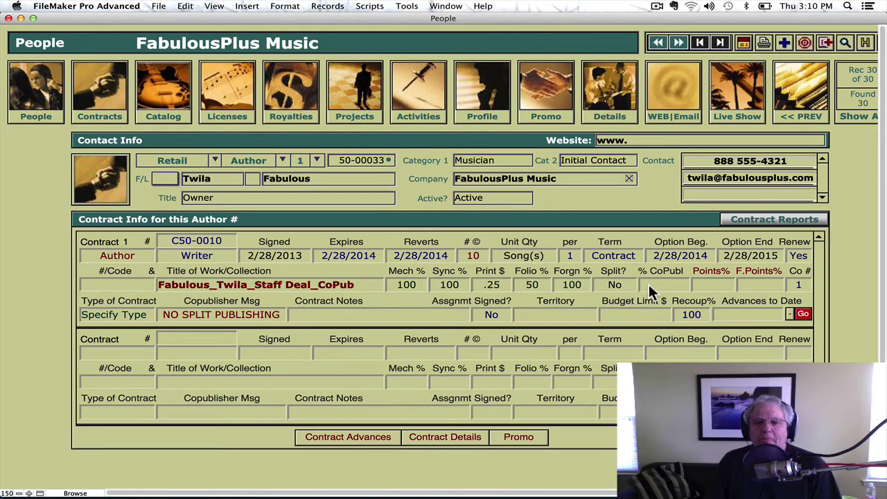
Mark the contract as split publishing and set the copublisher share to 25 percent
left_click(624, 285)
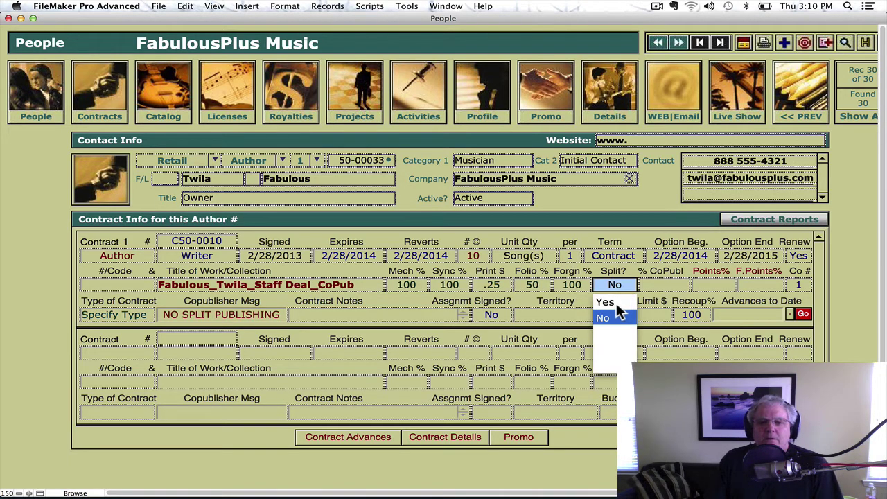
left_click(619, 302)
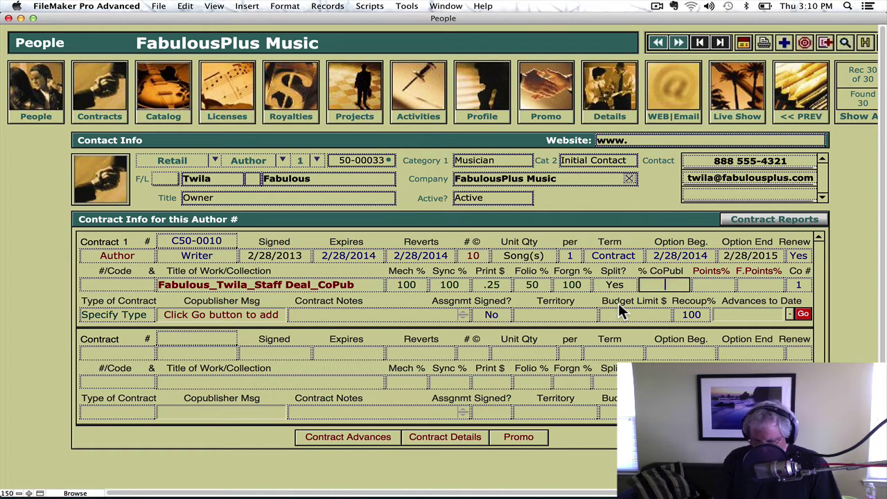
type("25")
key("Return")
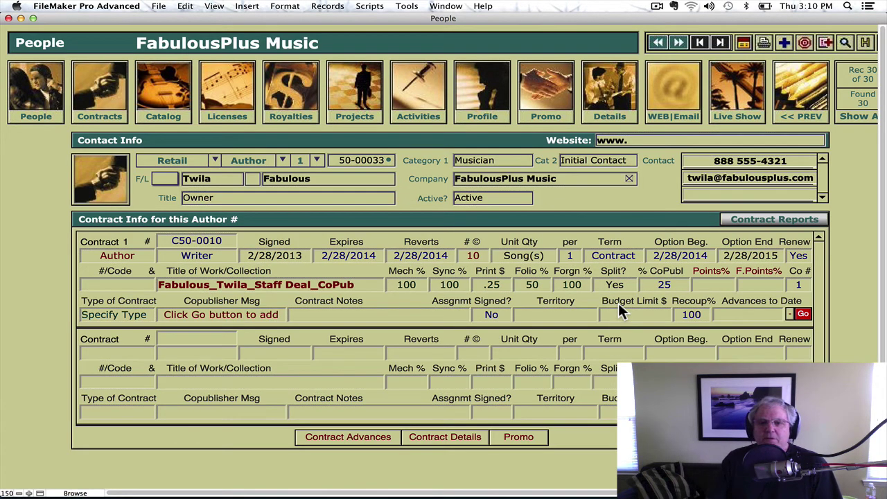
Enter 15 for the contract's Points% and 12 for its F.Points%
left_click(707, 285)
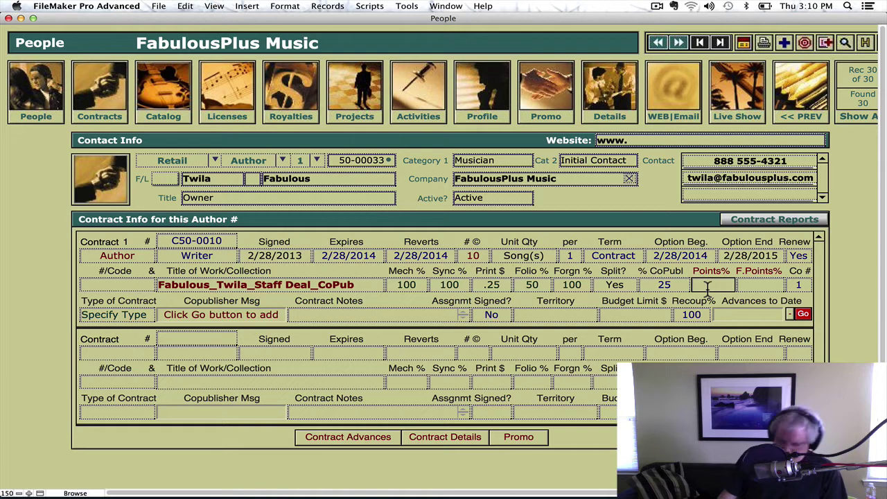
type("15")
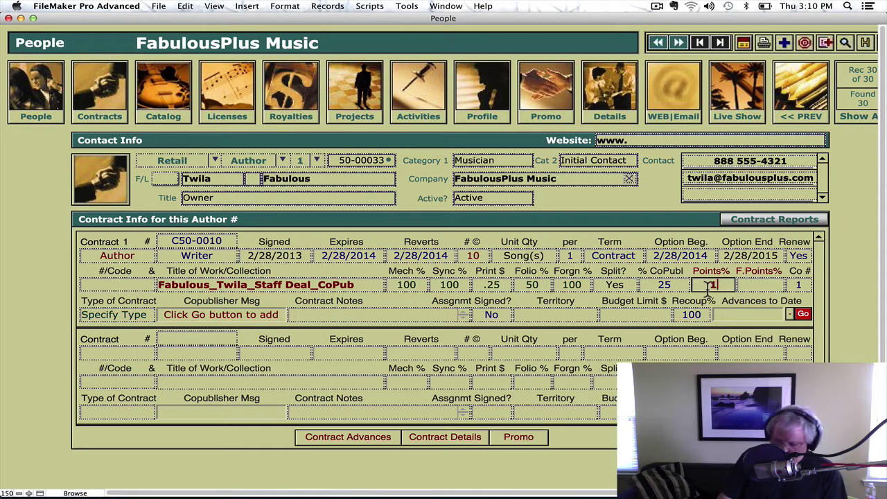
left_click(762, 286)
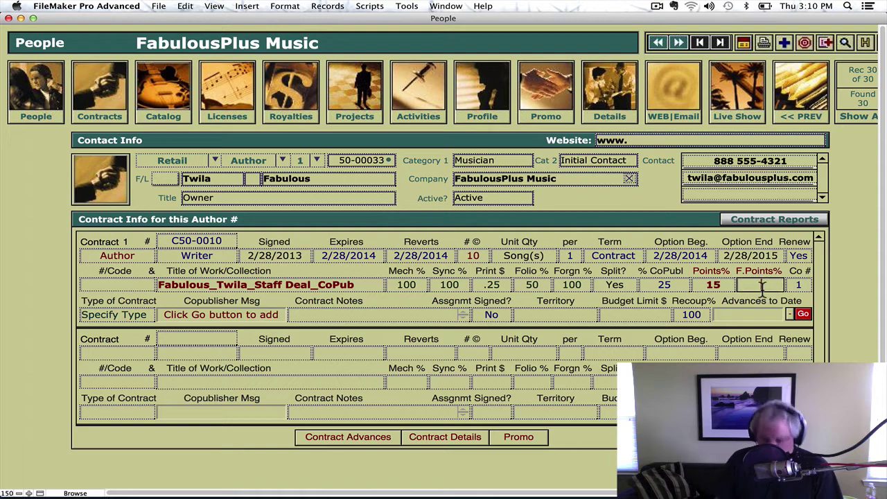
type("12")
key("Return")
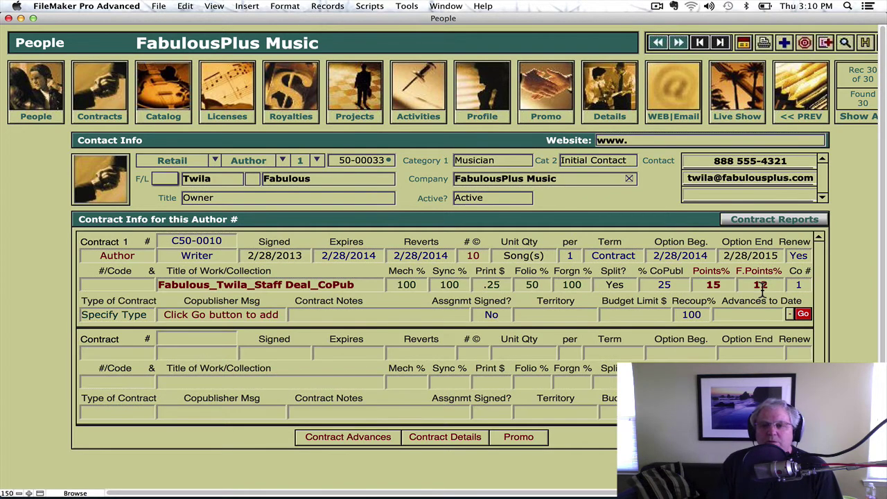
Set the type of contract to Staff Writer, keeping the default company number
left_click(797, 286)
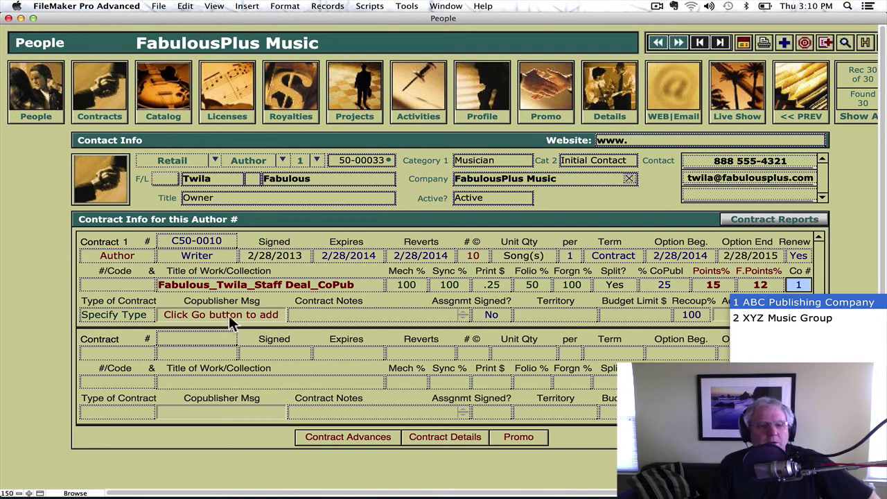
left_click(123, 319)
left_click(122, 319)
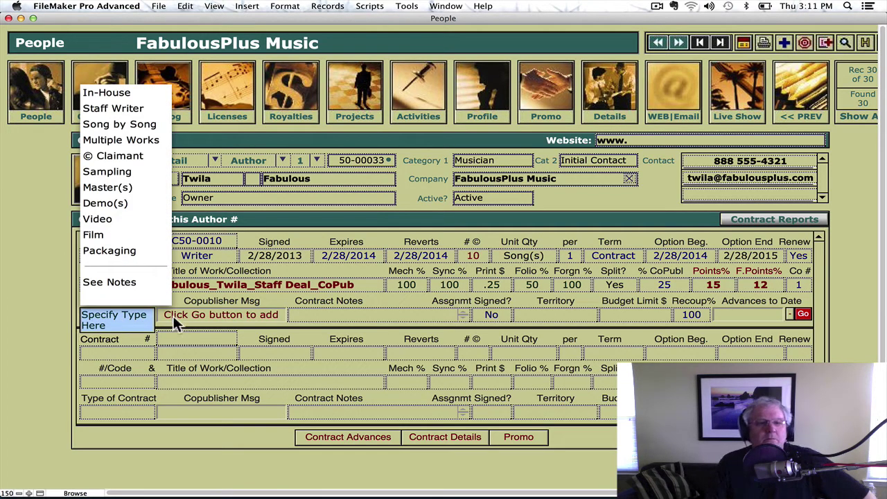
left_click(114, 110)
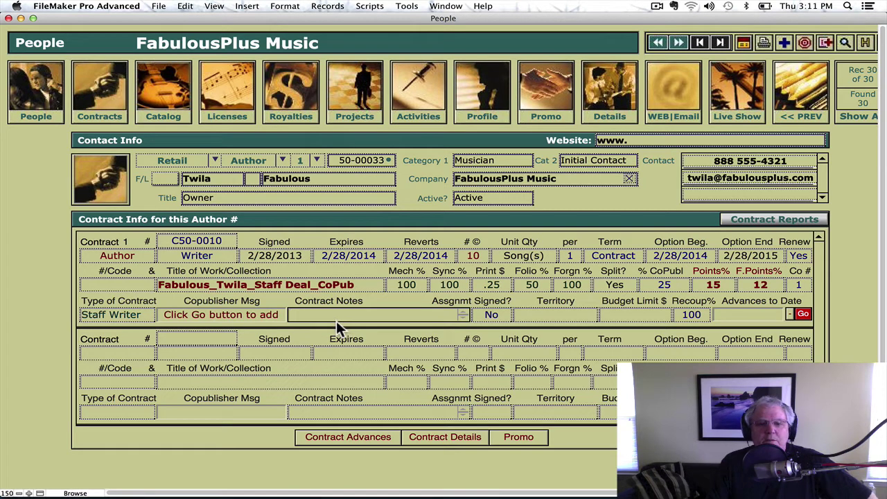
Enter "kfgskkjkjf" as the contract notes and set the assignment signed status to Yes
type("kfgskkjkjf")
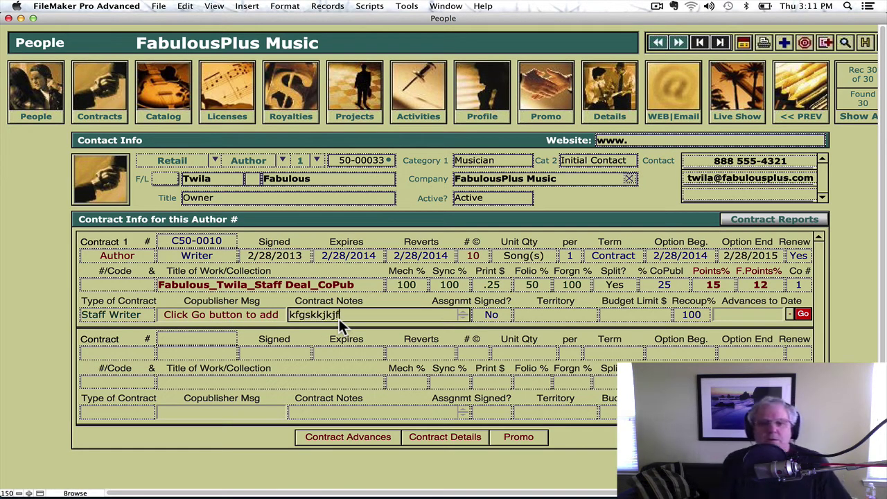
left_click(533, 316)
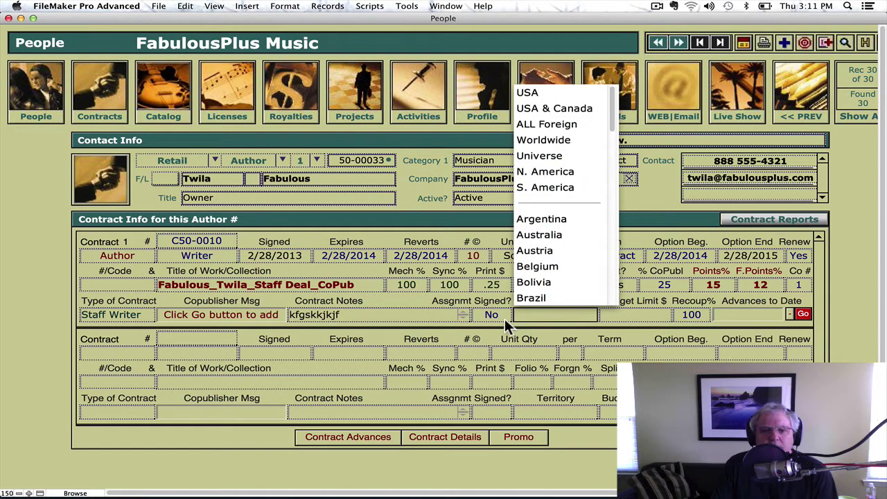
left_click(504, 318)
left_click(492, 335)
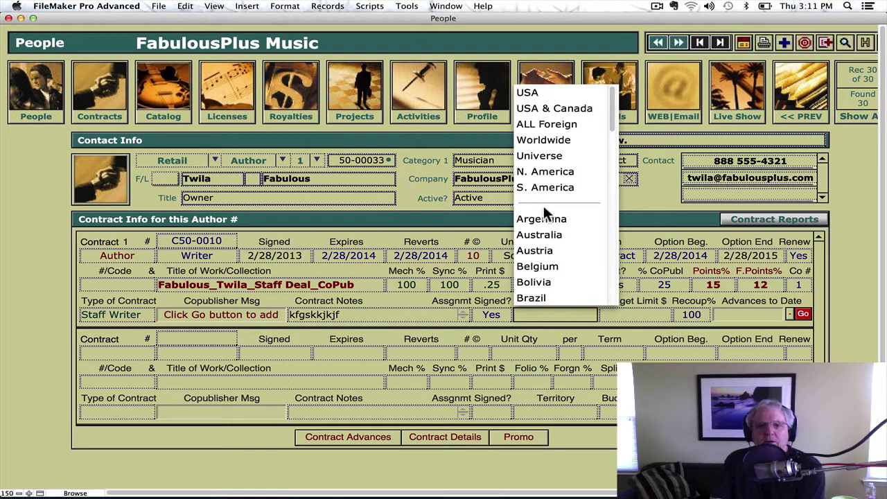
Set the contract's territory to Worldwide and its budget limit to 500 dollars
left_click(541, 141)
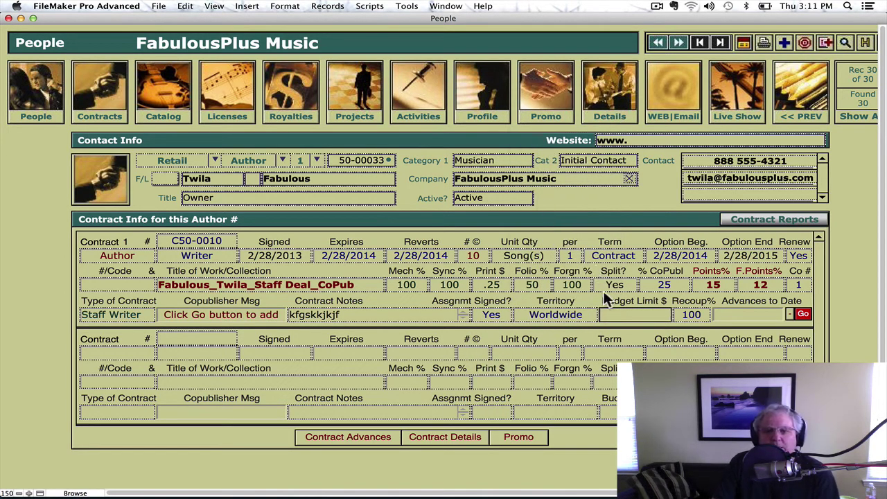
type("500")
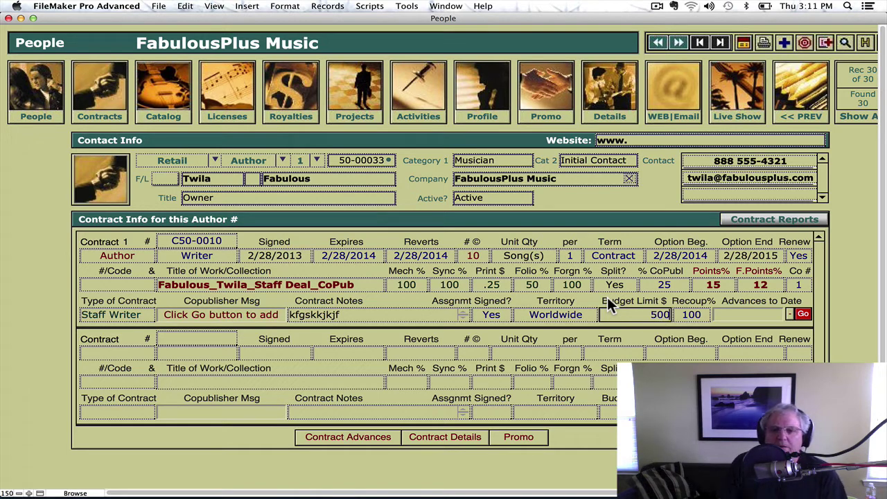
key("Return")
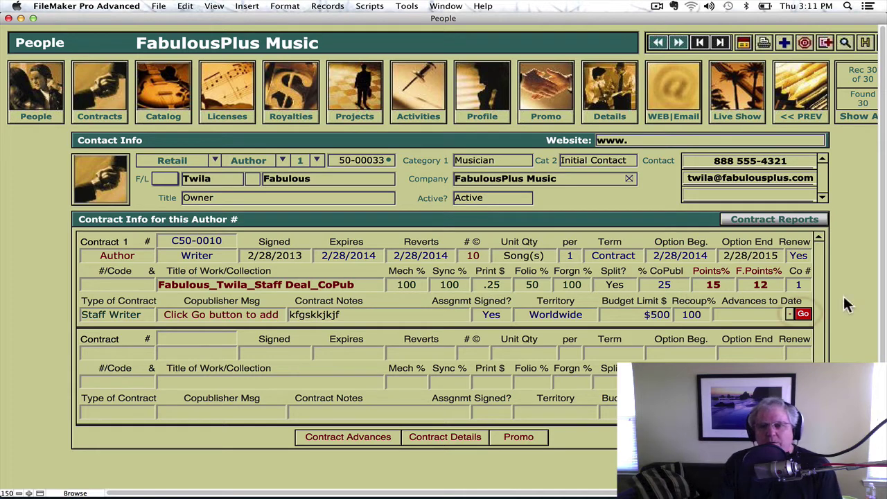
Open the new contract's full record and go through its options and copyright works to the royalty data and advance log
left_click(802, 314)
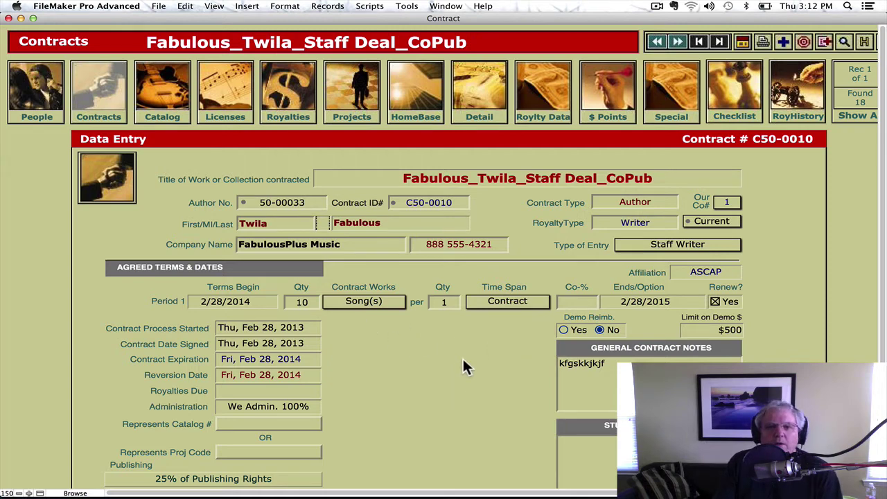
left_click(485, 121)
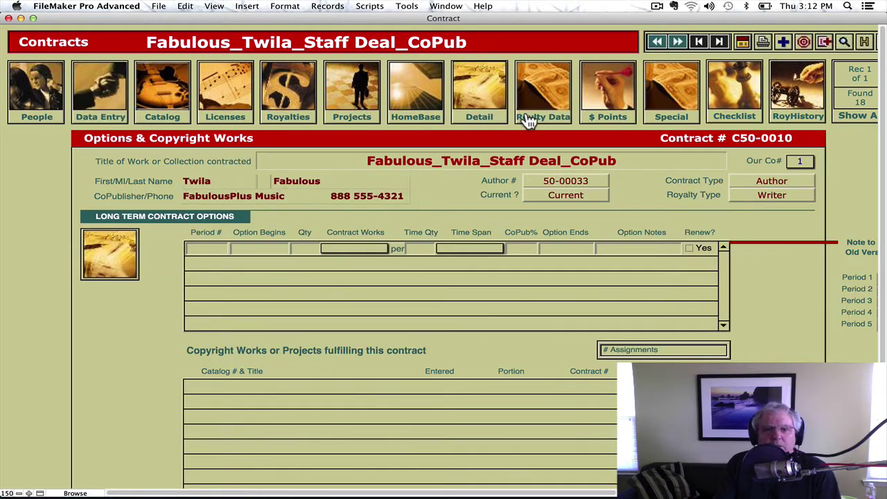
left_click(558, 123)
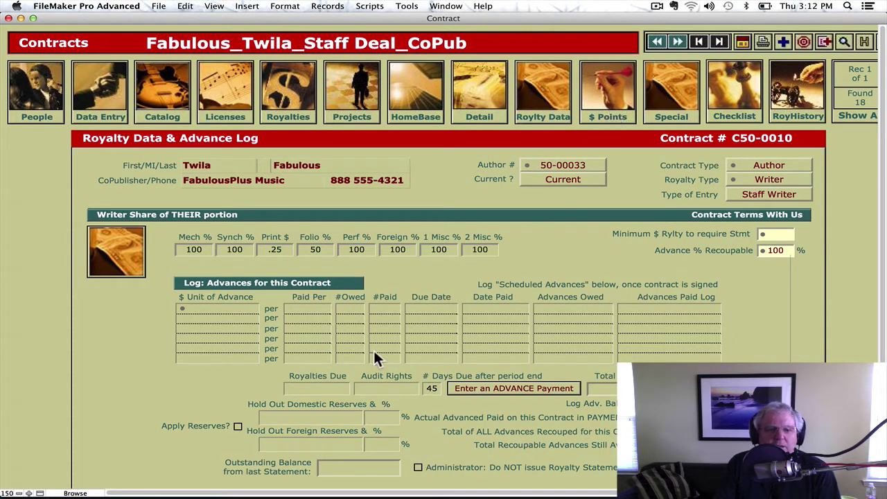
Set the contract's domestic reserves to be held out for 2 quarters at 20 percent
left_click(318, 418)
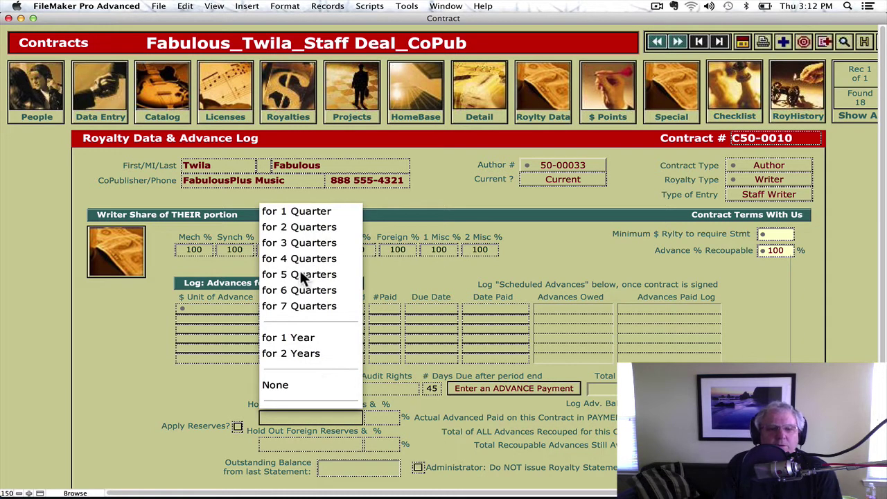
left_click(291, 227)
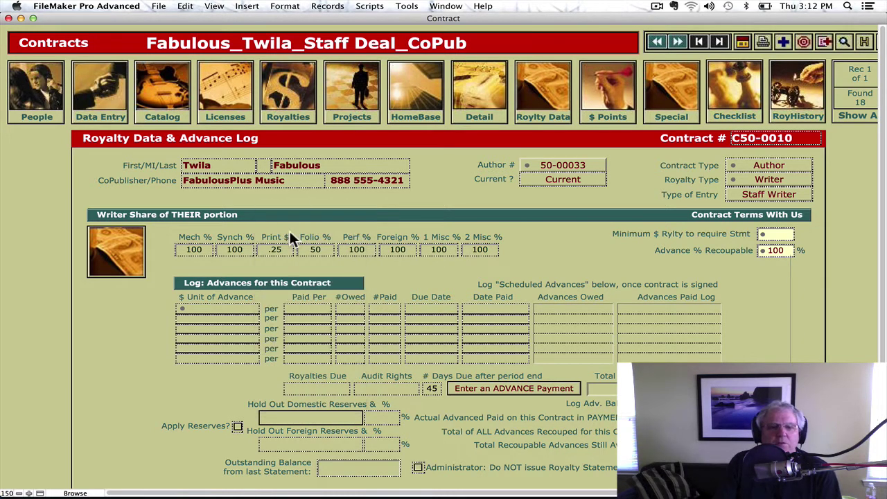
left_click(372, 418)
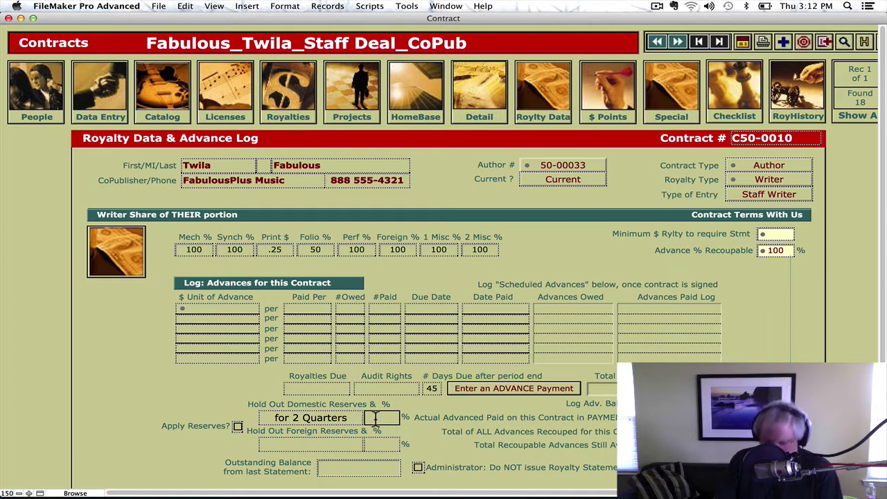
type("20")
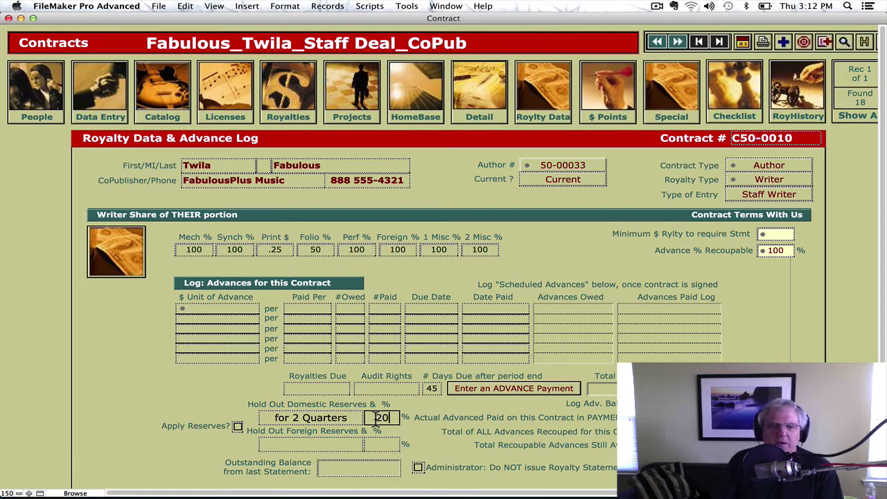
left_click(432, 431)
Set the contract's foreign reserves to be held out for 4 quarters at 25 percent
left_click(324, 443)
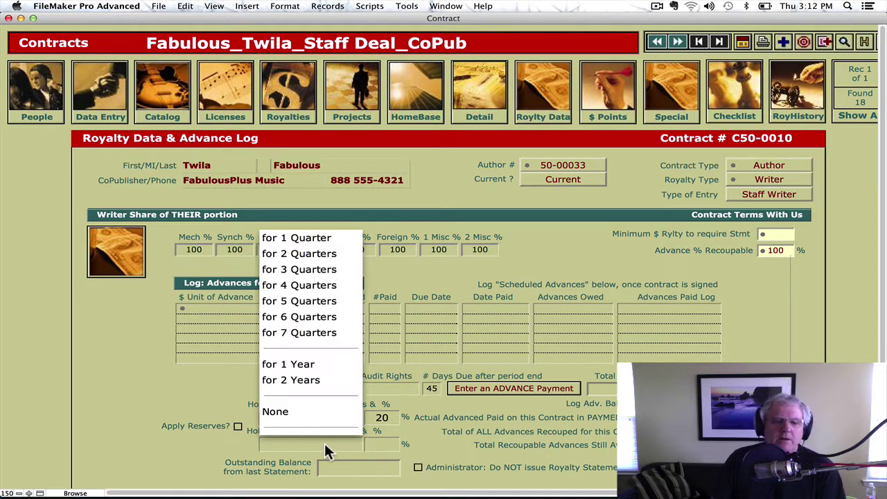
left_click(311, 285)
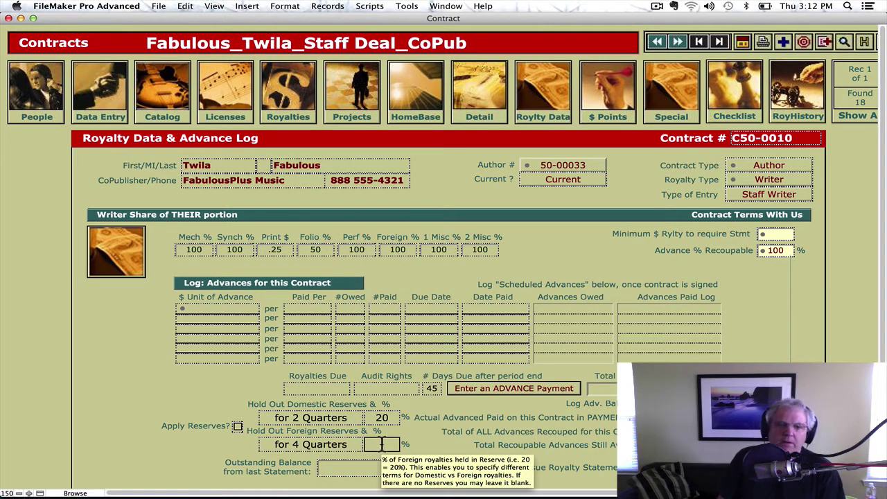
type("25")
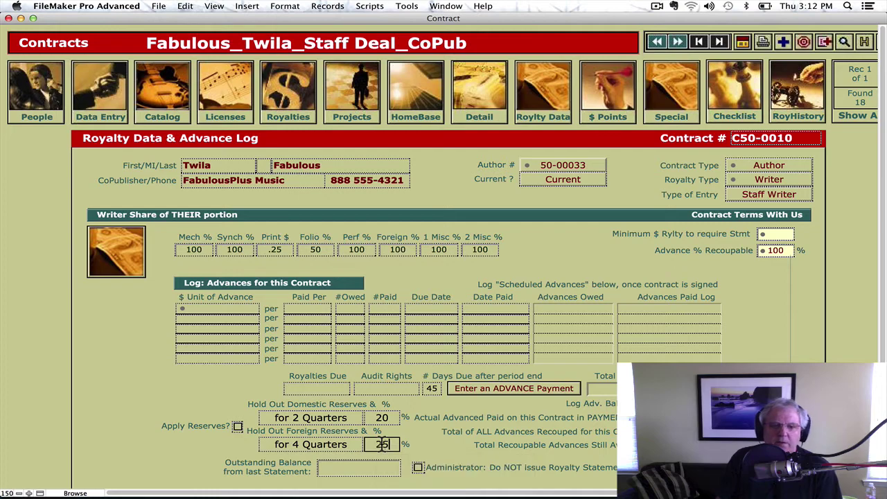
key("Return")
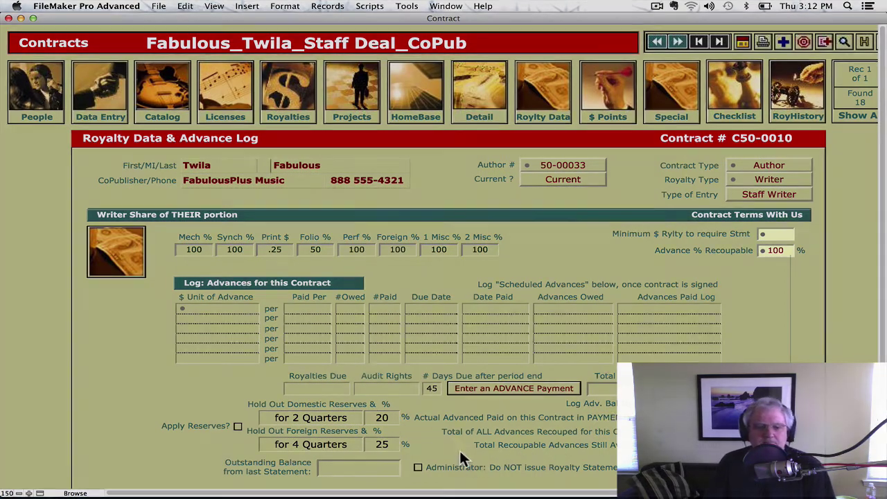